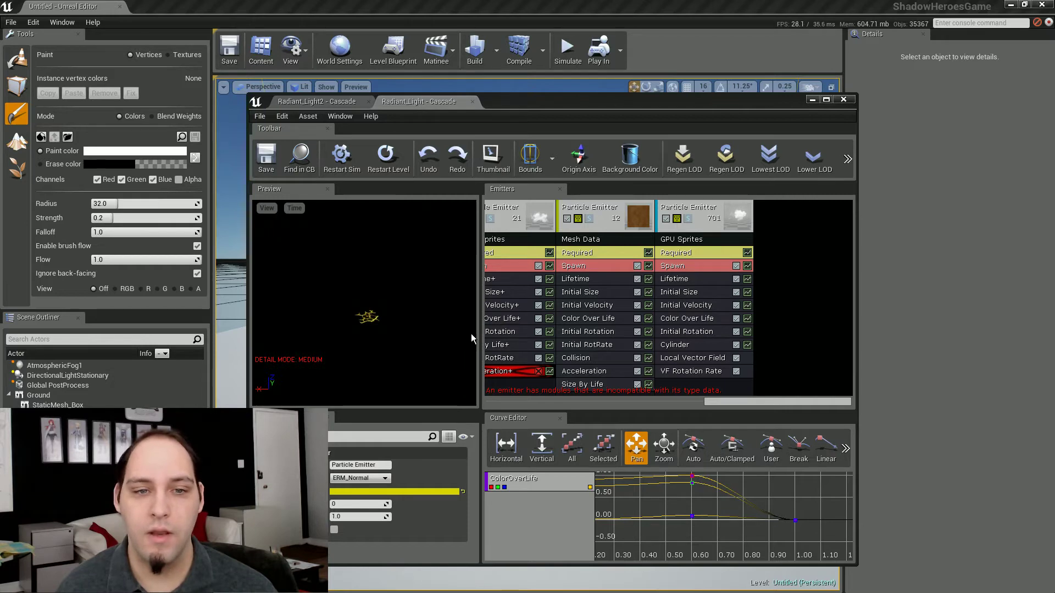
Step: Maximize the Cascade window and enable the Particle Memory overlay in the Radiant_Light preview
left_click(825, 100)
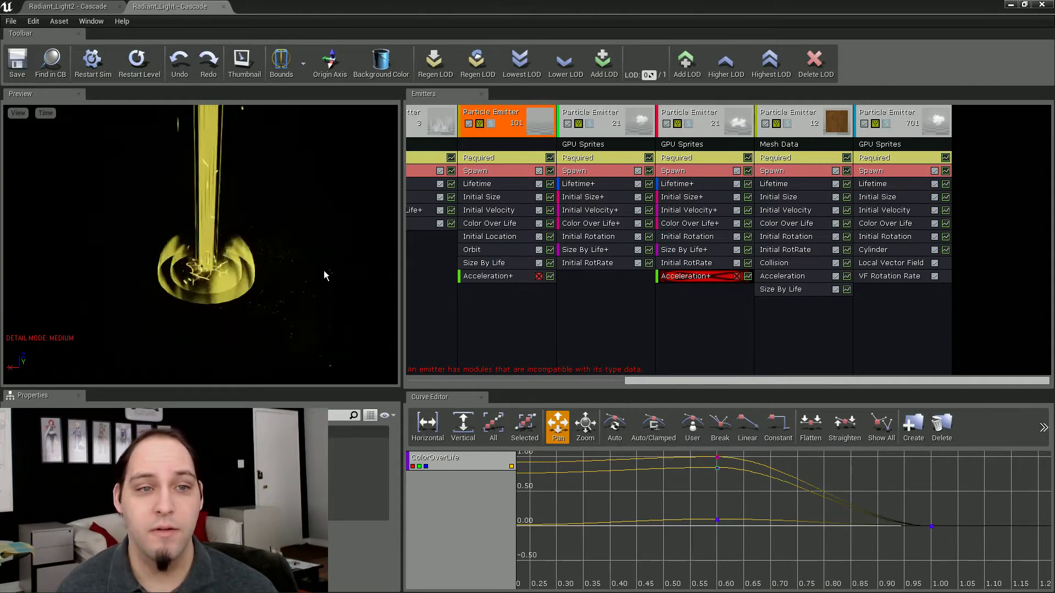
left_click(19, 113)
mouse_move(49, 128)
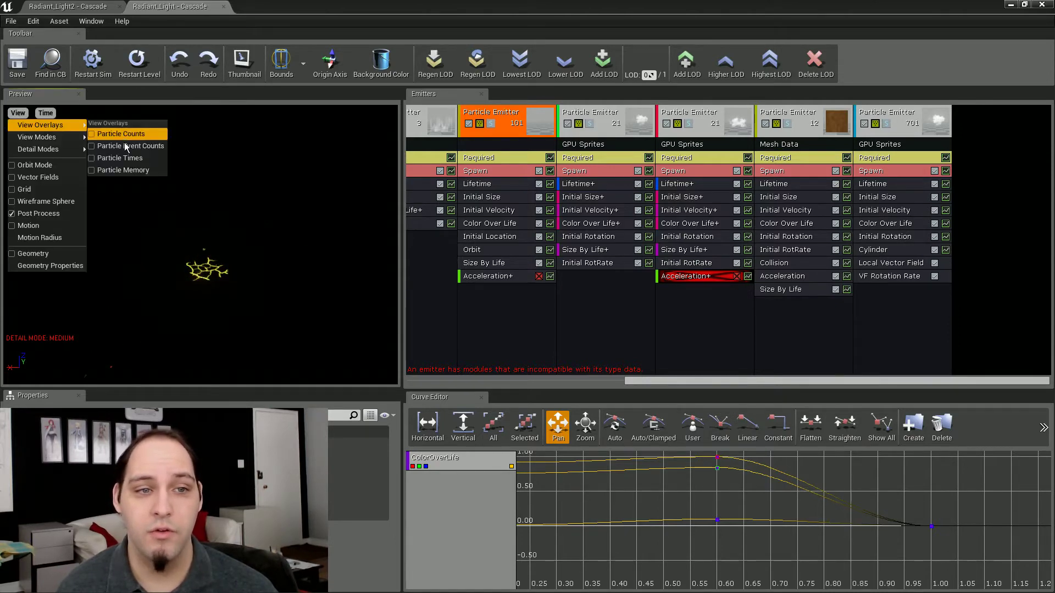
left_click(123, 170)
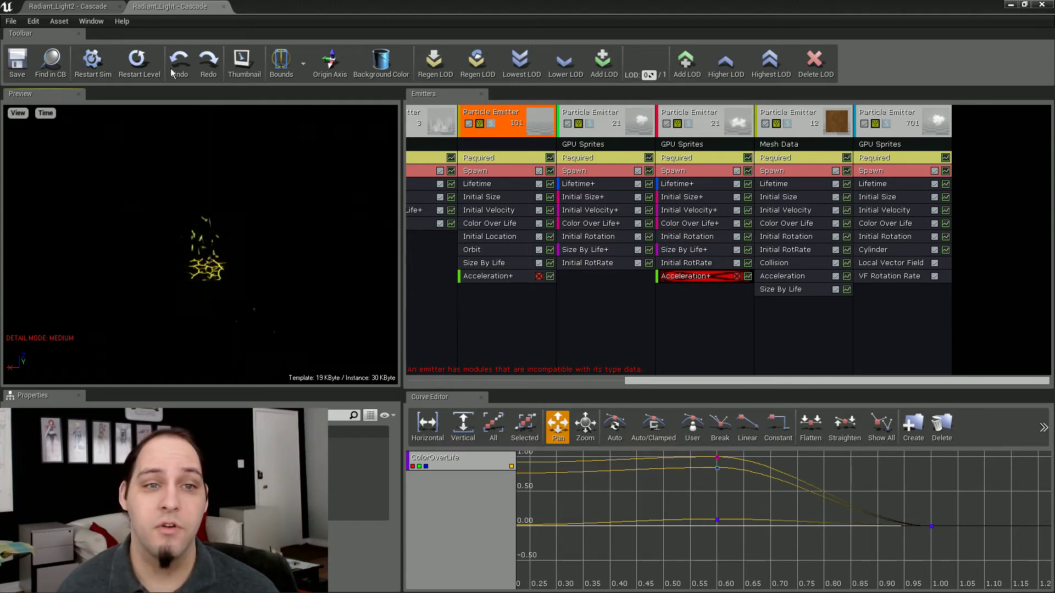
Step: Examine the Radiant_Light2 particle system and the Source module of its beam emitter, and close the Cascade window
left_click(87, 6)
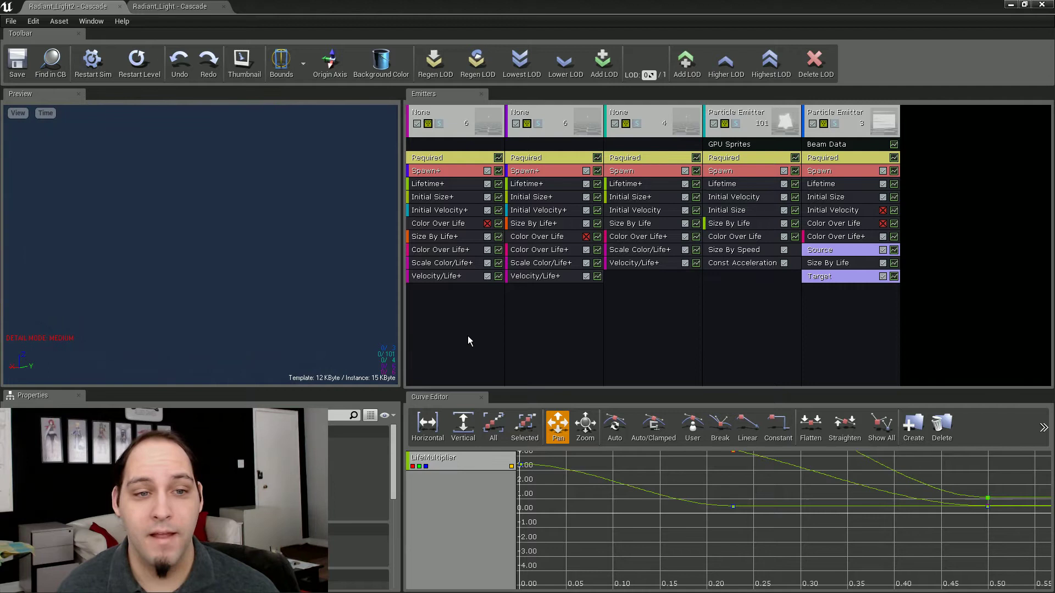
left_click(823, 252)
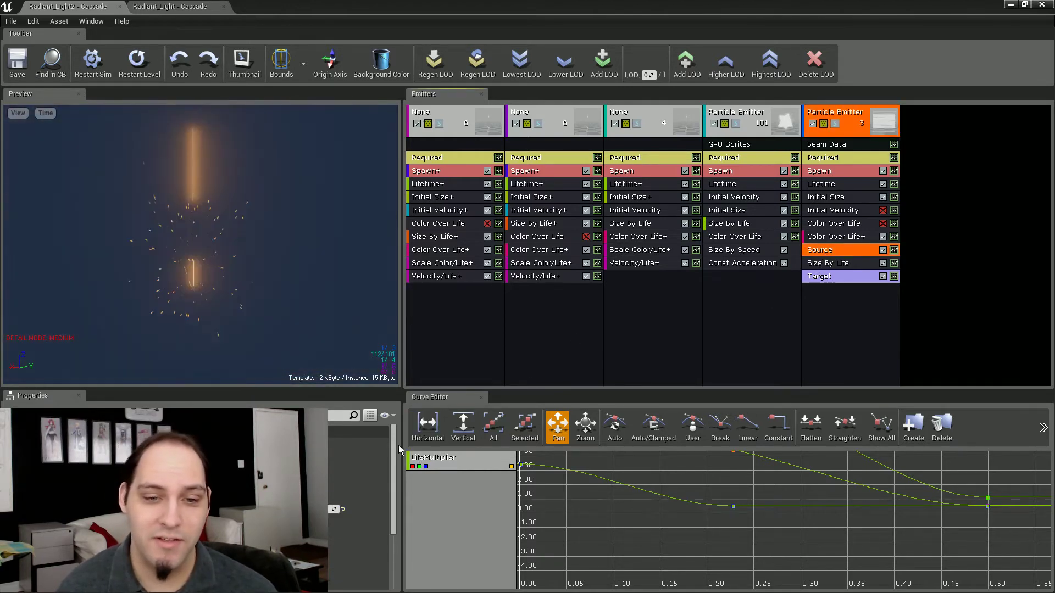
scroll(388, 471, "down", 3)
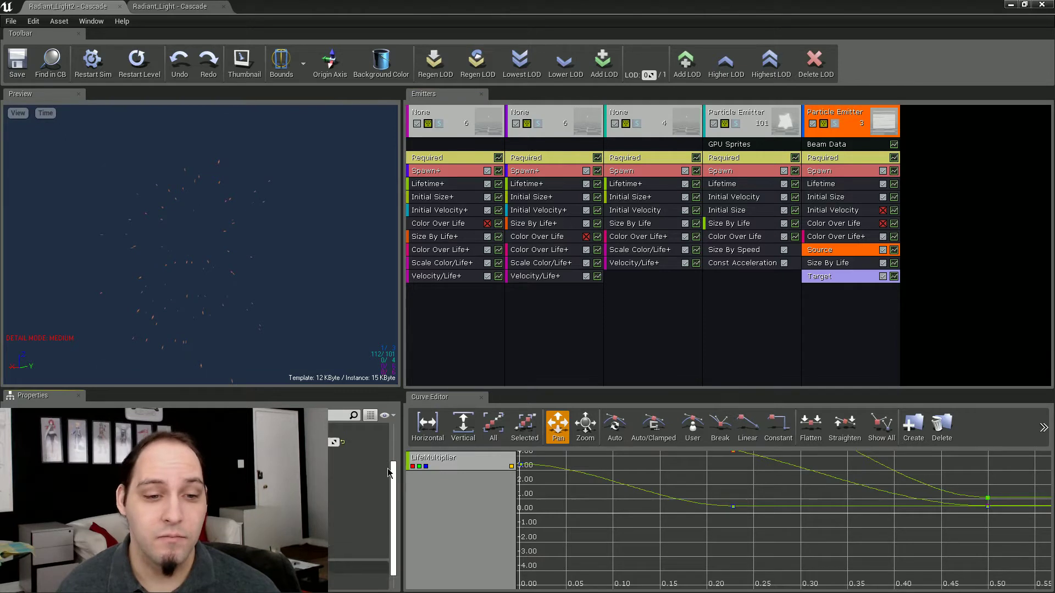
scroll(388, 470, "up", 2)
scroll(388, 470, "up", 2)
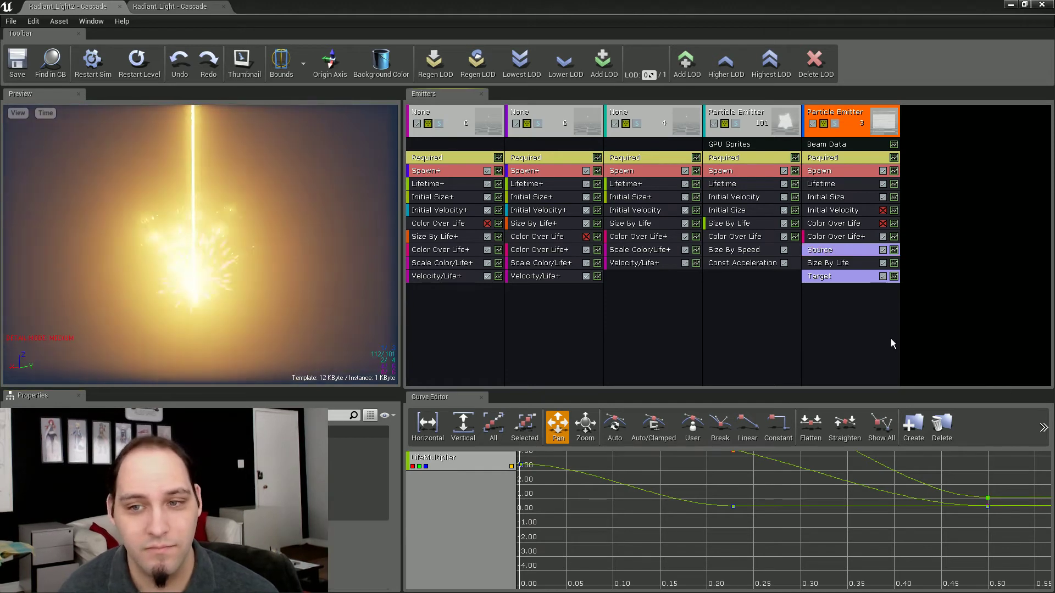
left_click(885, 366)
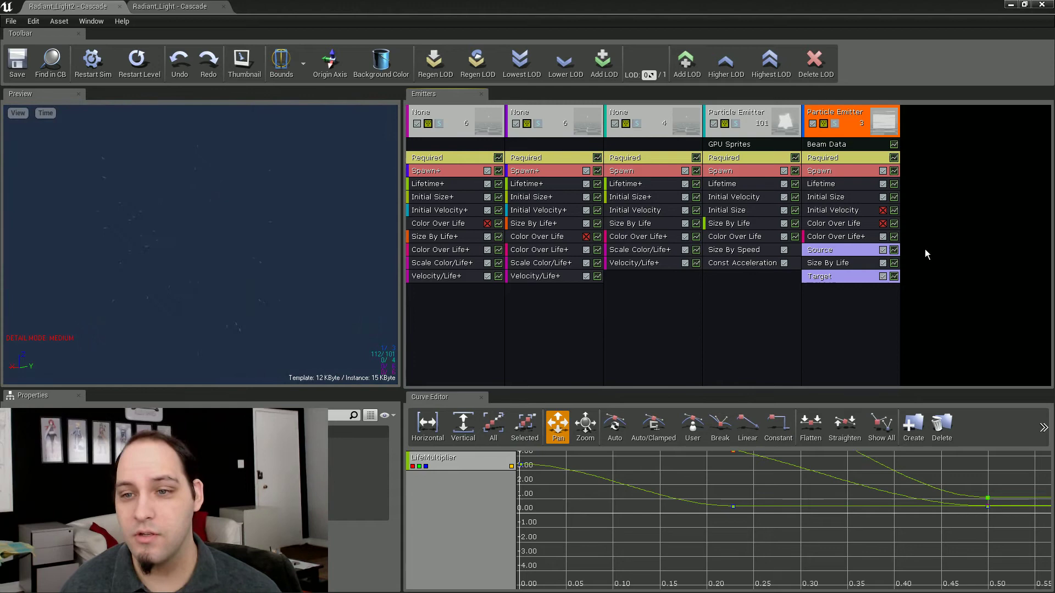
left_click(970, 217)
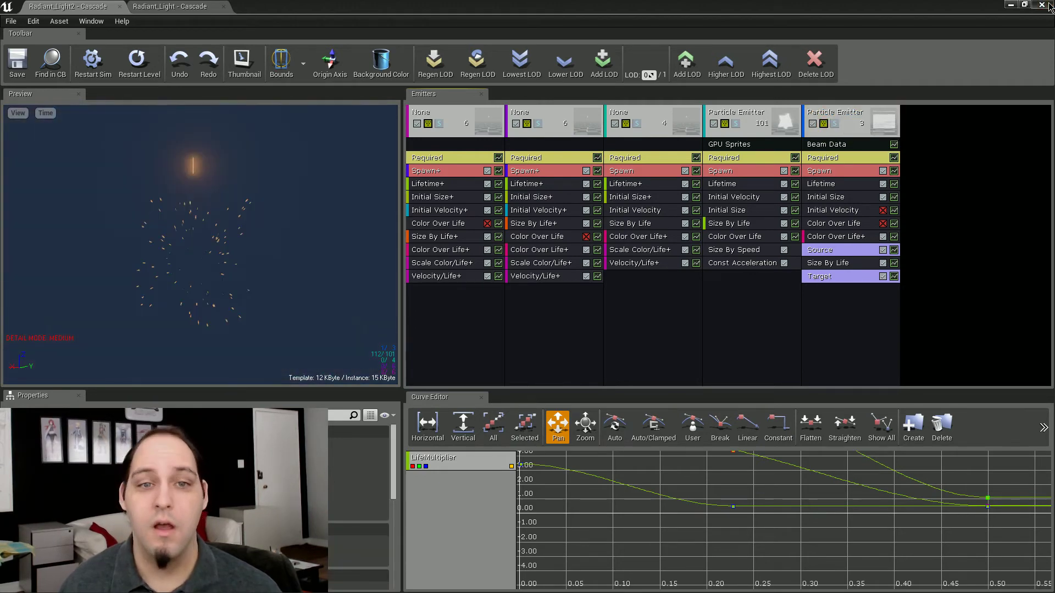
left_click(1048, 4)
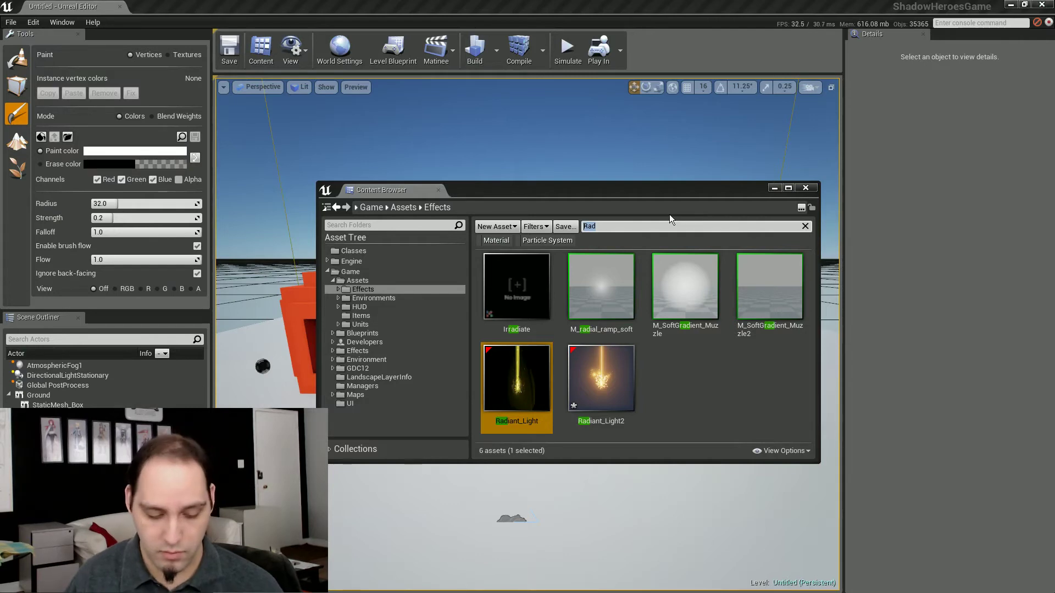
Step: Search the Effects folder for "mar", select the MartyrRing_Mat material and minimize the Content Browser
type("mar")
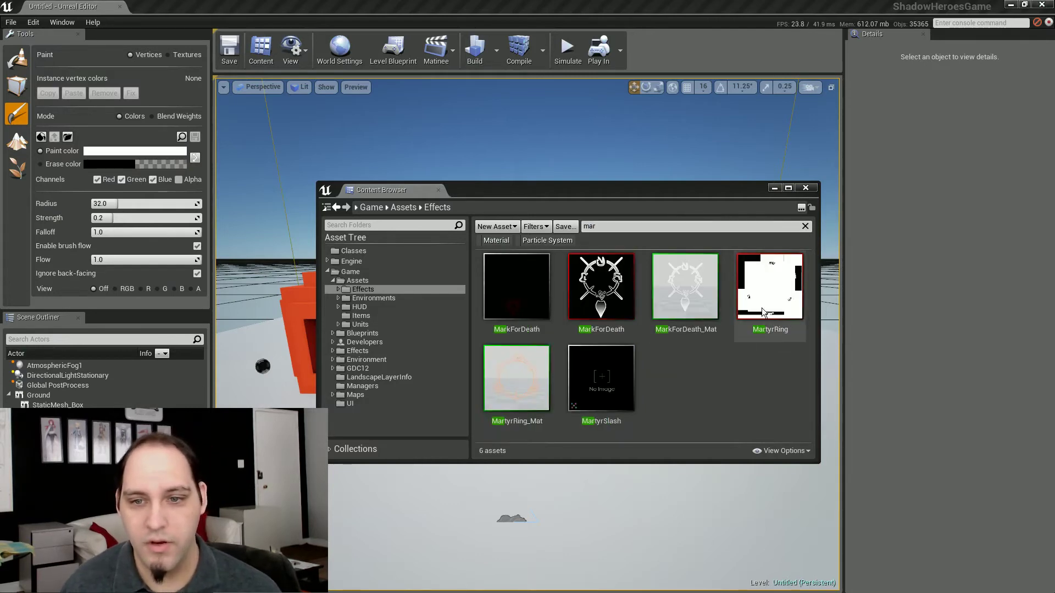
left_click(695, 304)
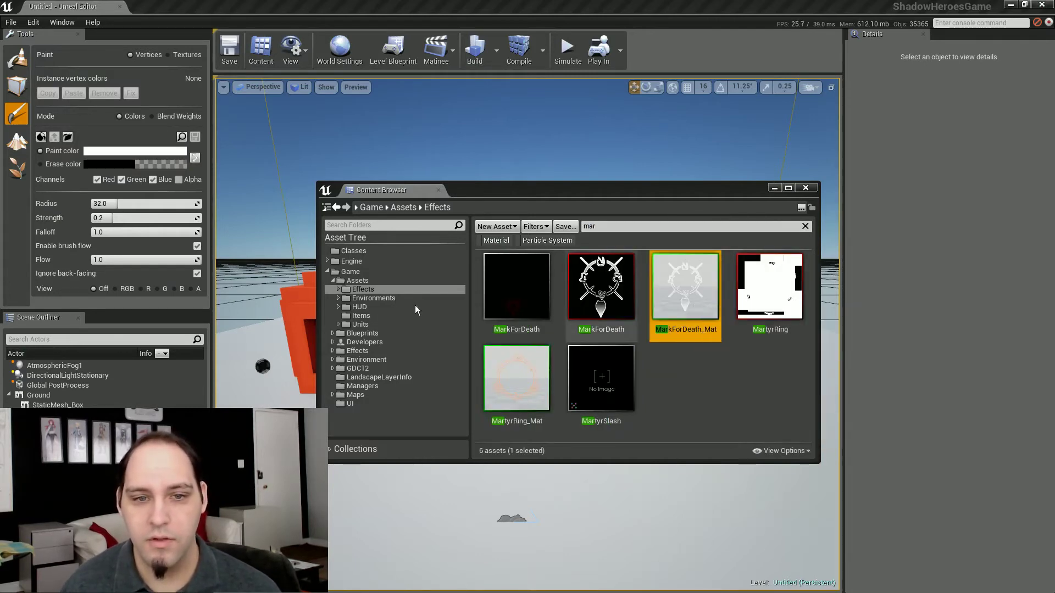
left_click(503, 381)
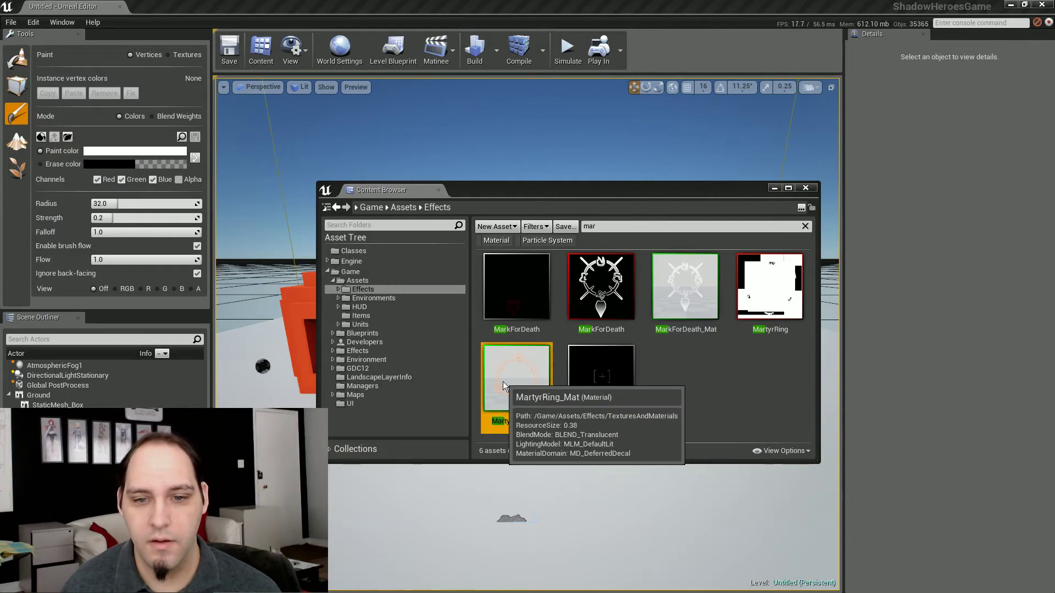
left_click(775, 188)
Step: Add the selected MartyrRing_Mat to the level as a deferred decal on the open ground near the green sphere
right_click_drag(535, 264, 598, 324)
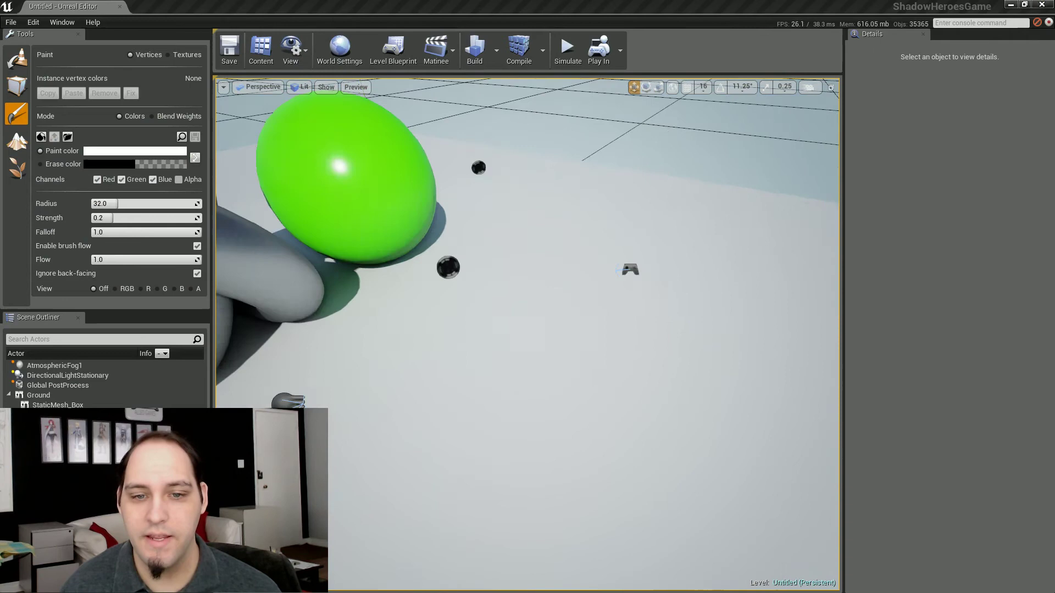
right_click(515, 383)
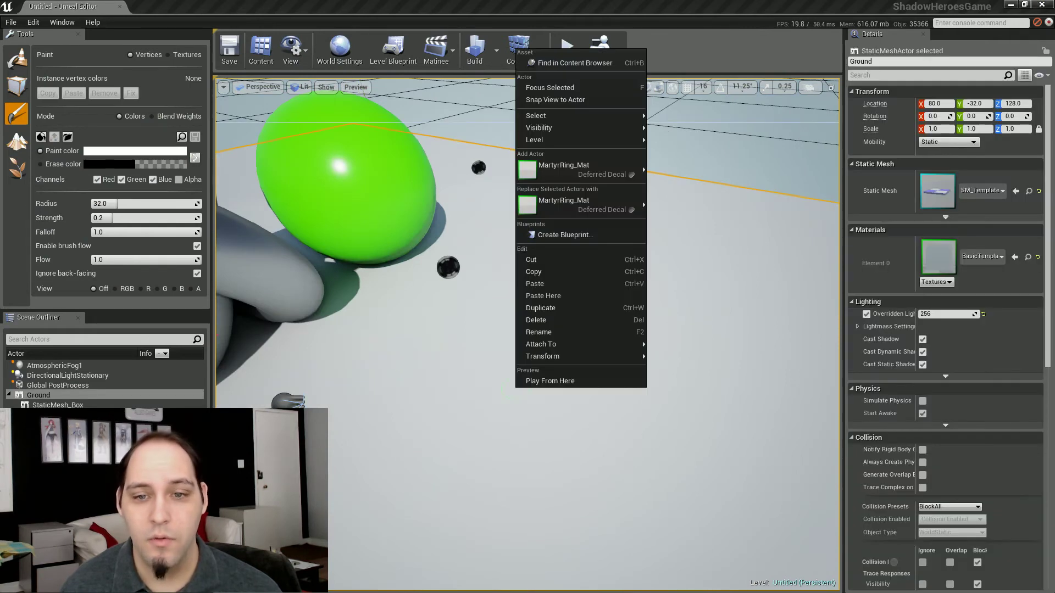
left_click(551, 174)
Step: Examine the placed MartyrRing_Mat decal and its projection box on the ground from several angles
right_click_drag(630, 163, 630, 126)
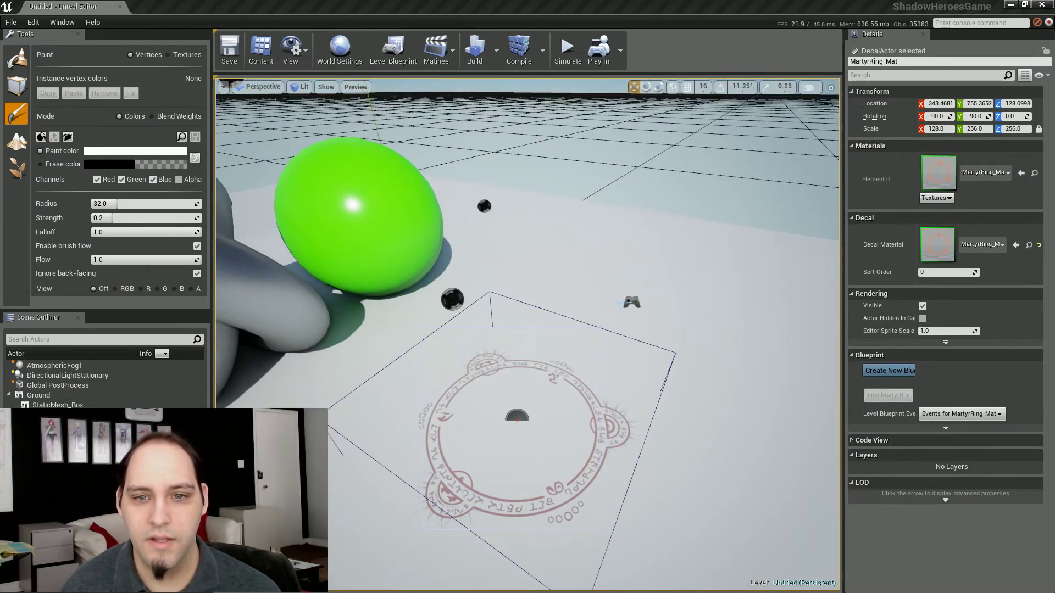
left_click(629, 163)
left_click(517, 416)
right_click_drag(517, 415, 462, 511)
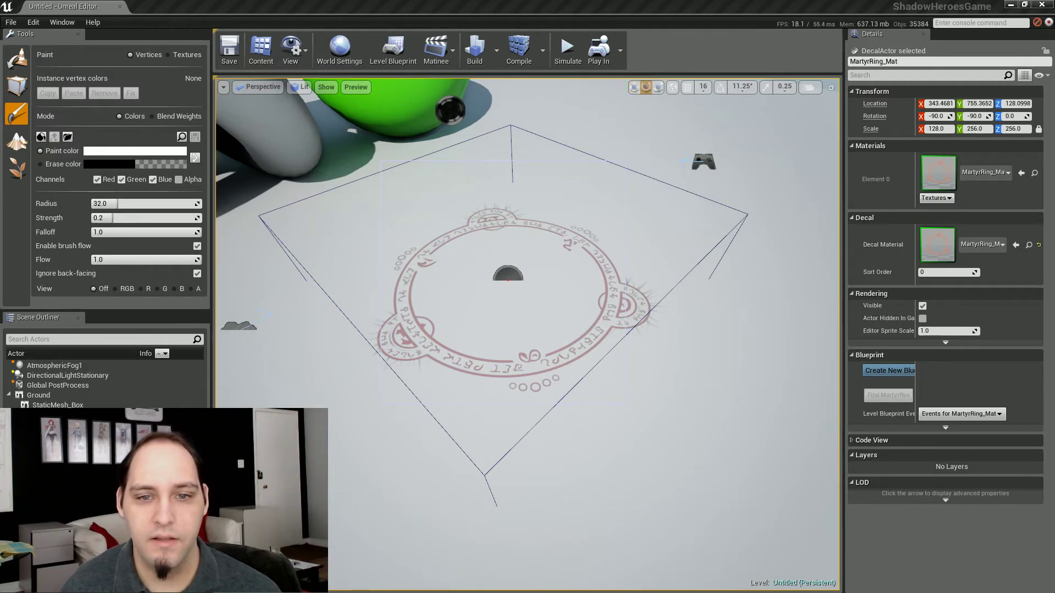
right_click_drag(517, 352, 480, 322)
left_click(654, 373)
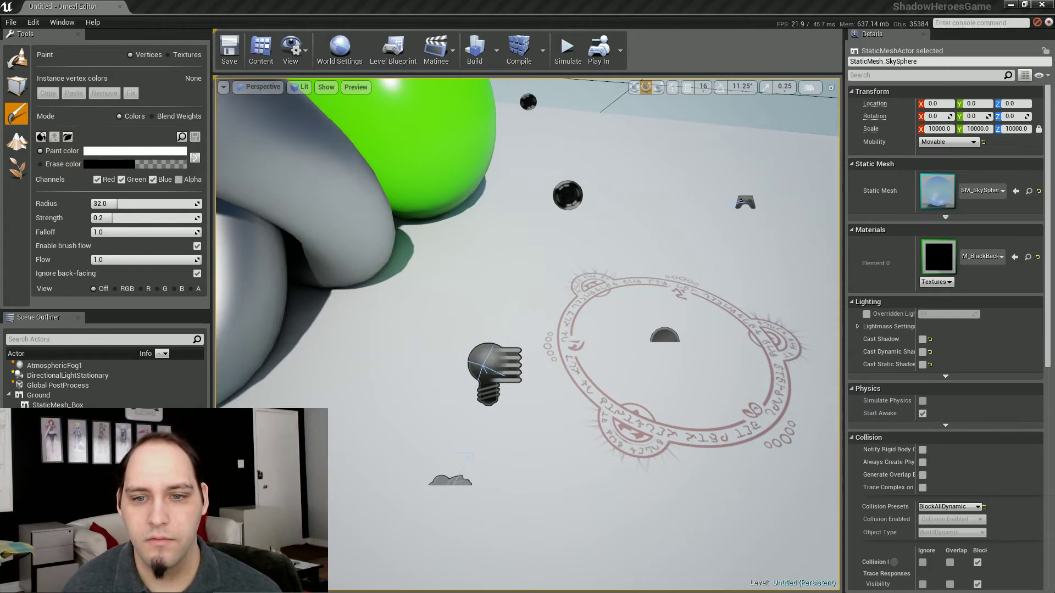
left_click(664, 336)
right_click_drag(664, 336, 766, 303)
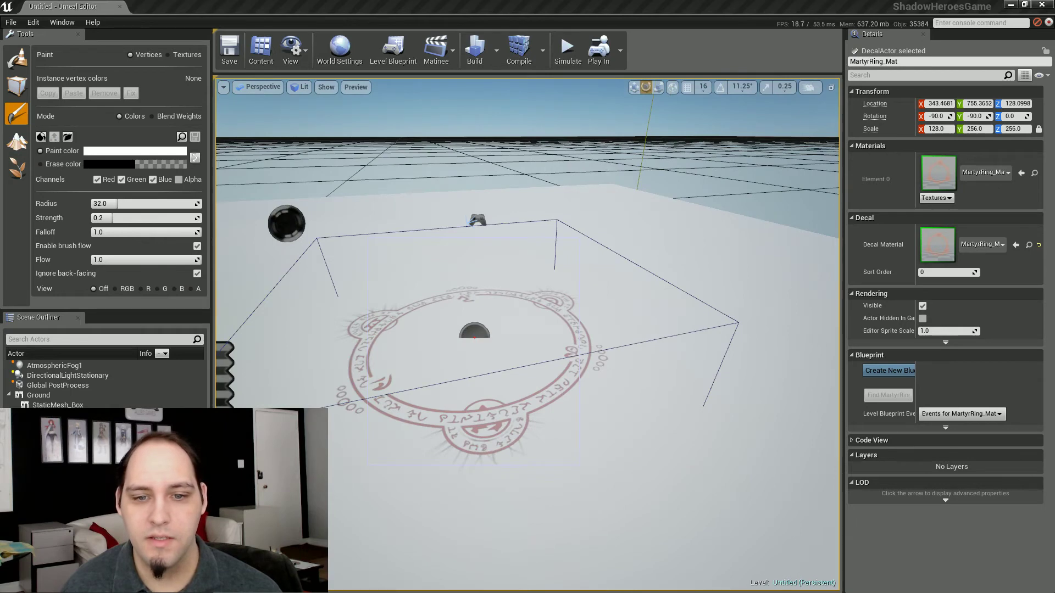
right_click_drag(527, 330, 527, 274)
left_click(659, 104)
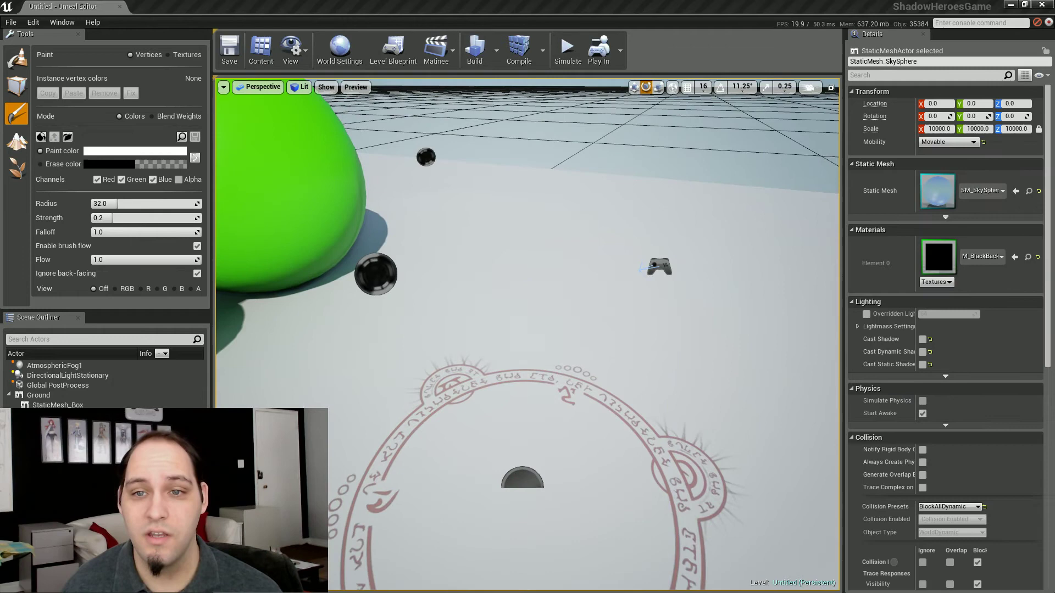
right_click_drag(659, 105, 648, 171)
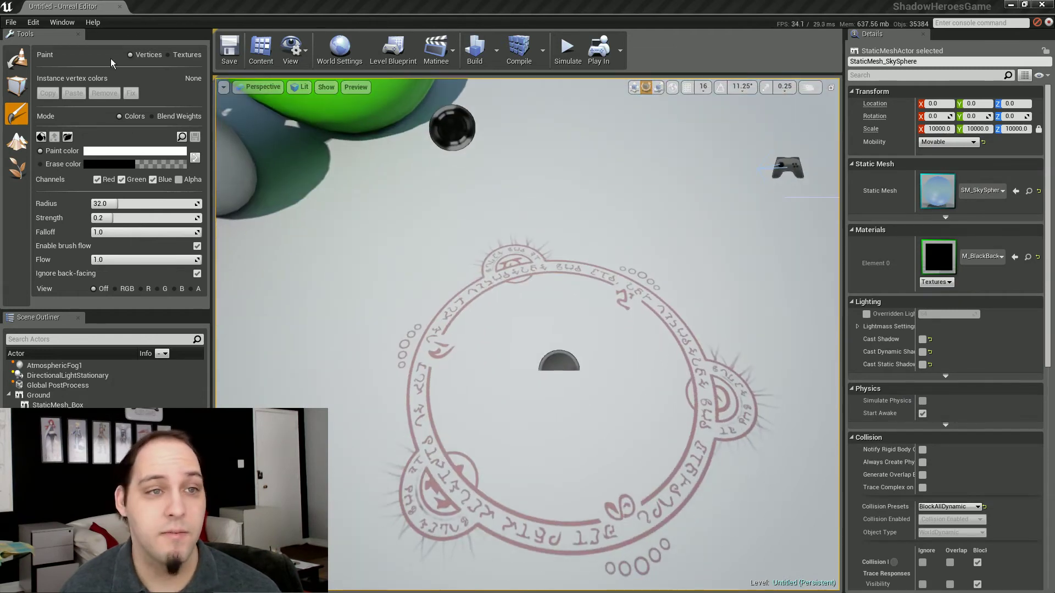
Step: Open the SorenPendarCaves.umap level, discarding the changes to the untitled level
left_click(17, 25)
left_click(26, 24)
left_click(13, 24)
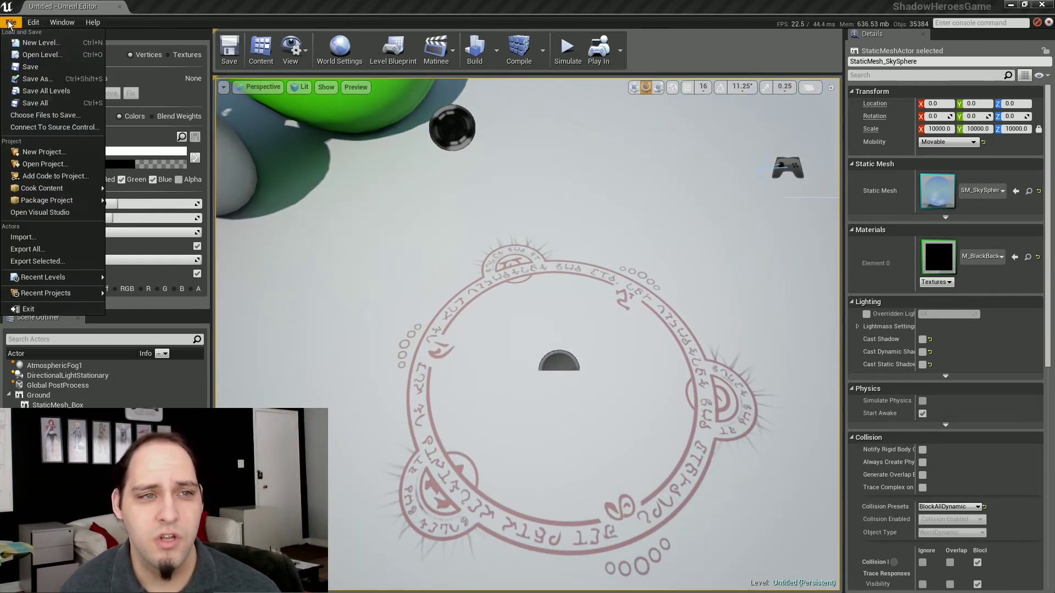
left_click(21, 54)
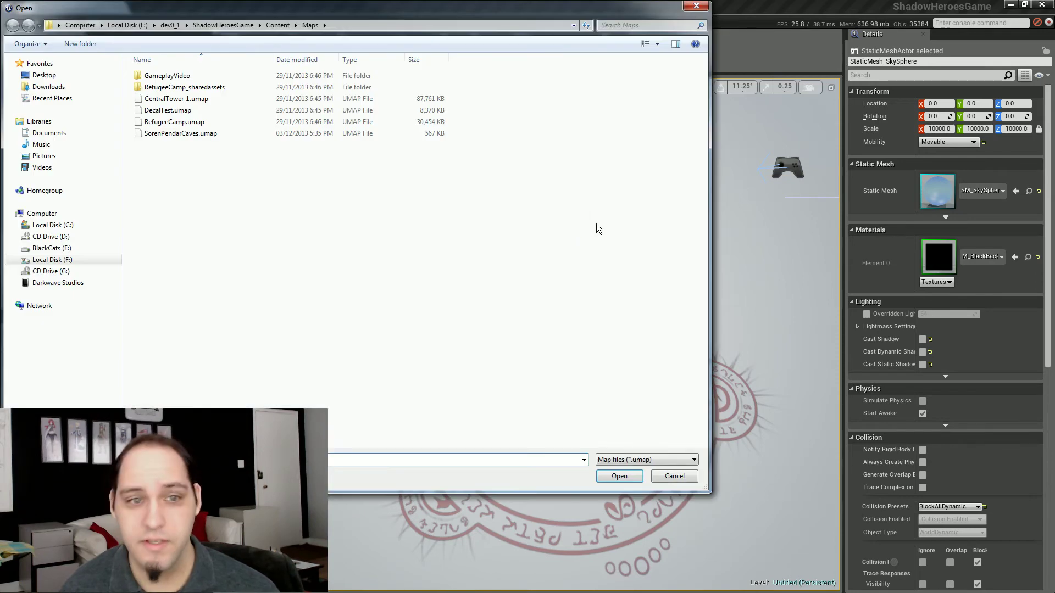
left_click(196, 134)
left_click(619, 476)
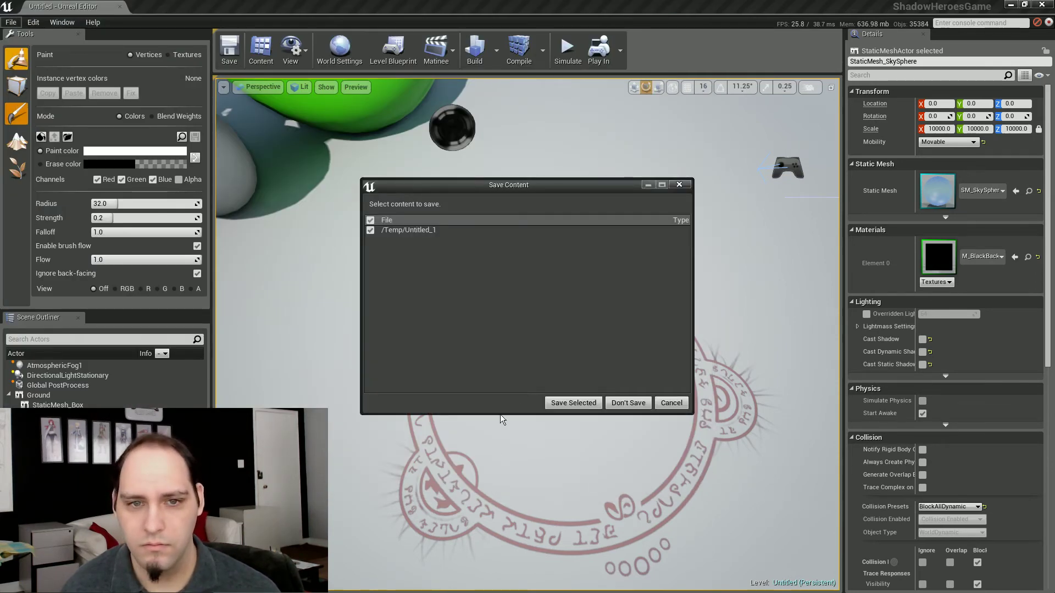
left_click(628, 403)
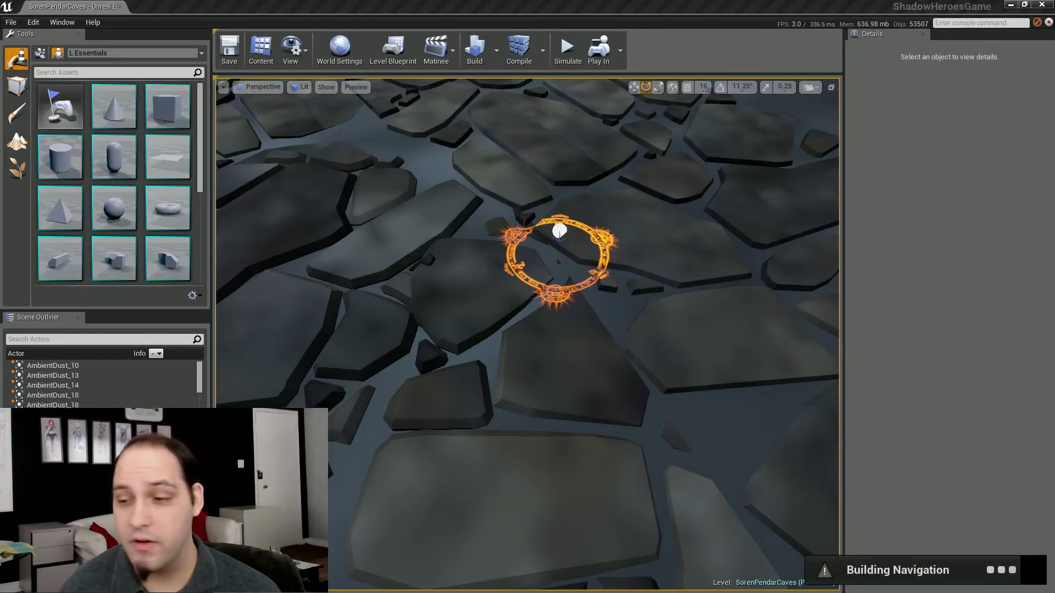
Step: Duplicate the ring decal on the stone floor and set the copy's X scale to 512
right_click_drag(527, 334, 534, 292)
left_click(530, 256)
key("ctrl+w")
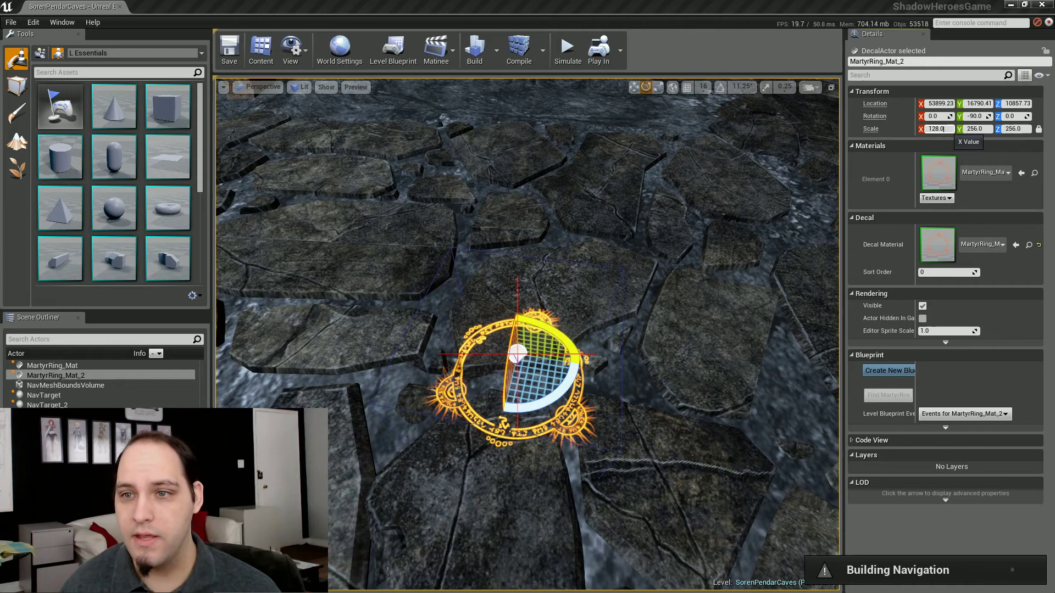
left_click(936, 128)
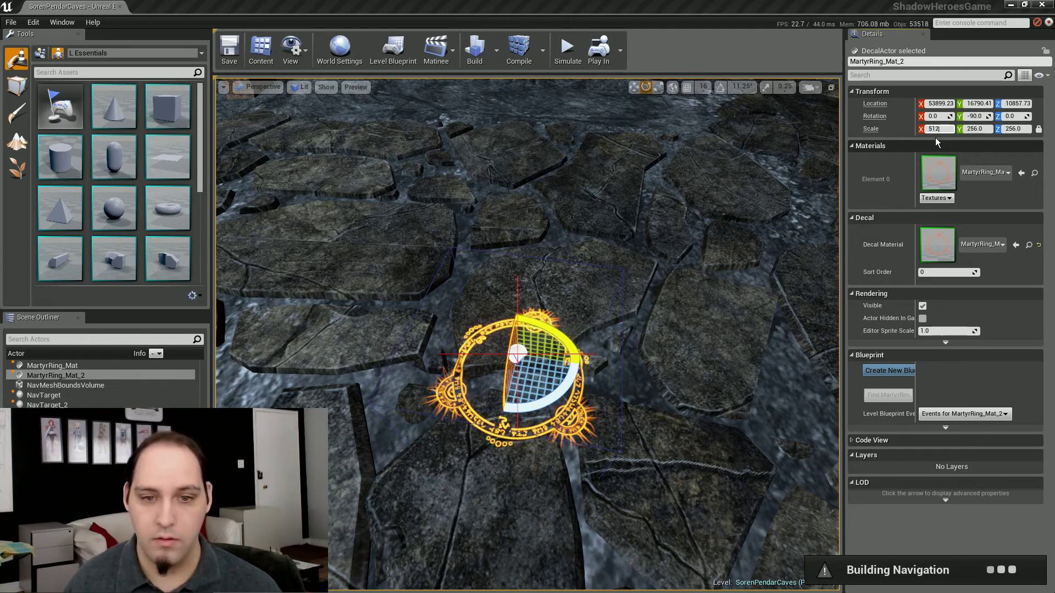
key("Tab")
Step: Move the large ring copy across the stone floor off the original's centre, and select the small MartyrRing_Mat decal
right_click_drag(714, 231, 654, 176)
right_click_drag(602, 403, 602, 402)
key("w")
left_click_drag(602, 401, 537, 445)
right_click_drag(537, 444, 537, 445)
left_click(656, 391)
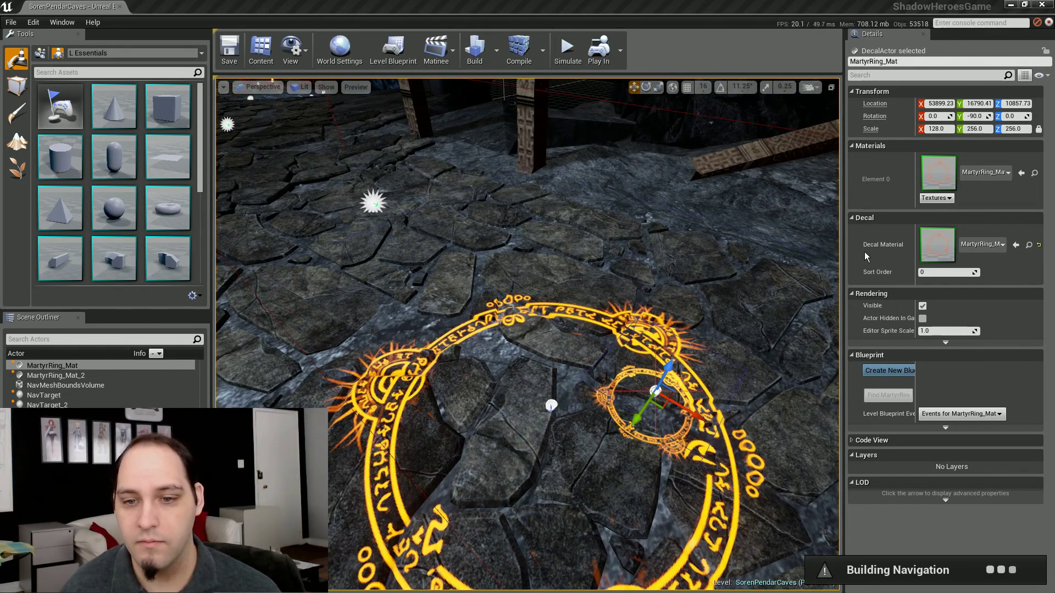
right_click_drag(655, 391, 687, 377)
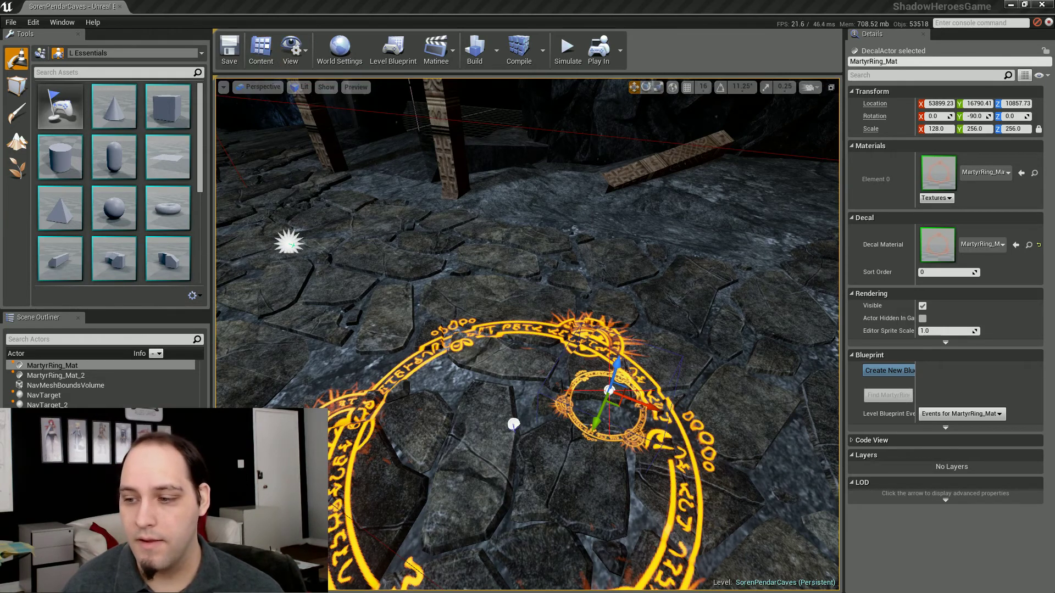
Step: Bring back the Content Browser, look through the Units folder with the "mar" search and select the Martyr mesh
key("alt+Tab")
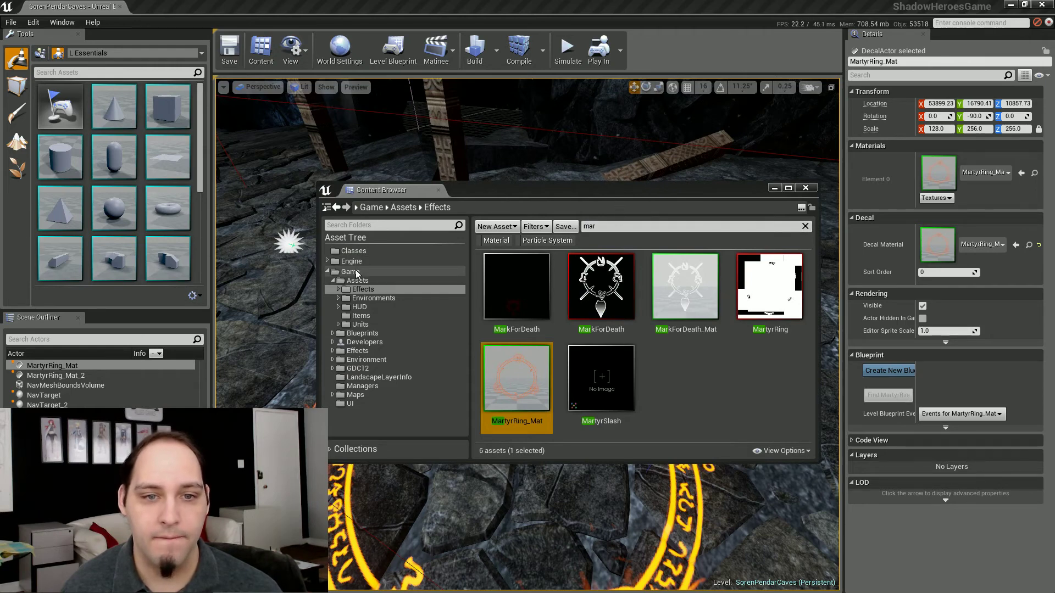
left_click(361, 324)
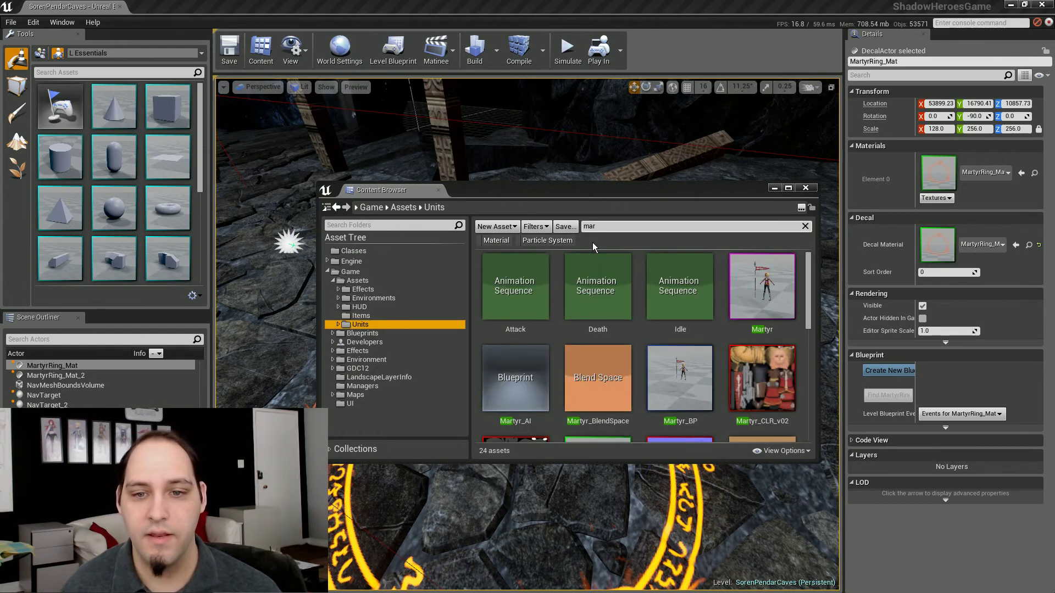
left_click(783, 285)
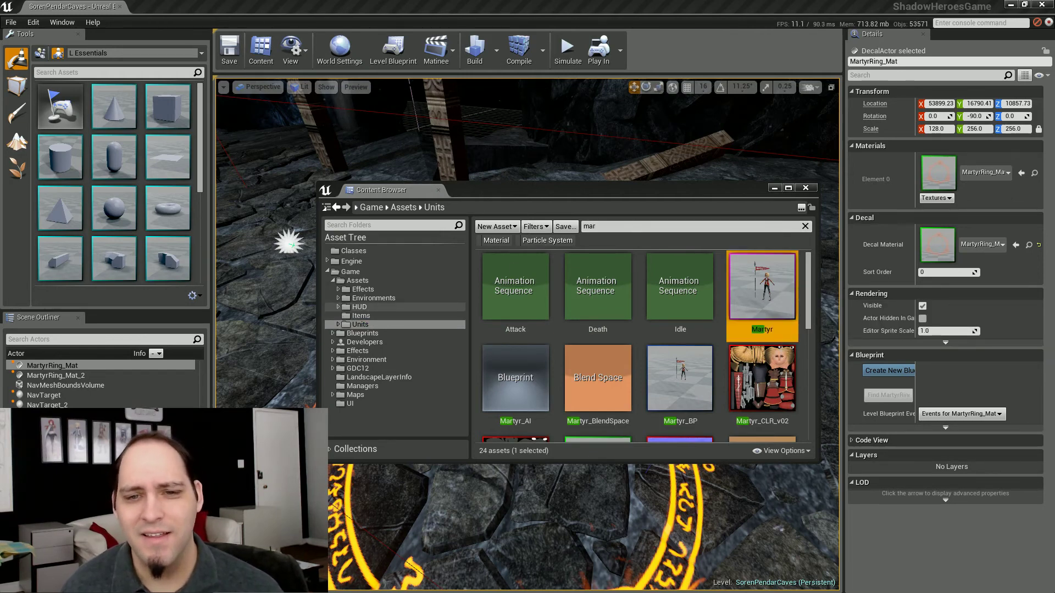
Step: Search the Units folder for "exor", select the Exorcist_BP blueprint and move the Content Browser away from the viewport
left_click(597, 222)
type("exor")
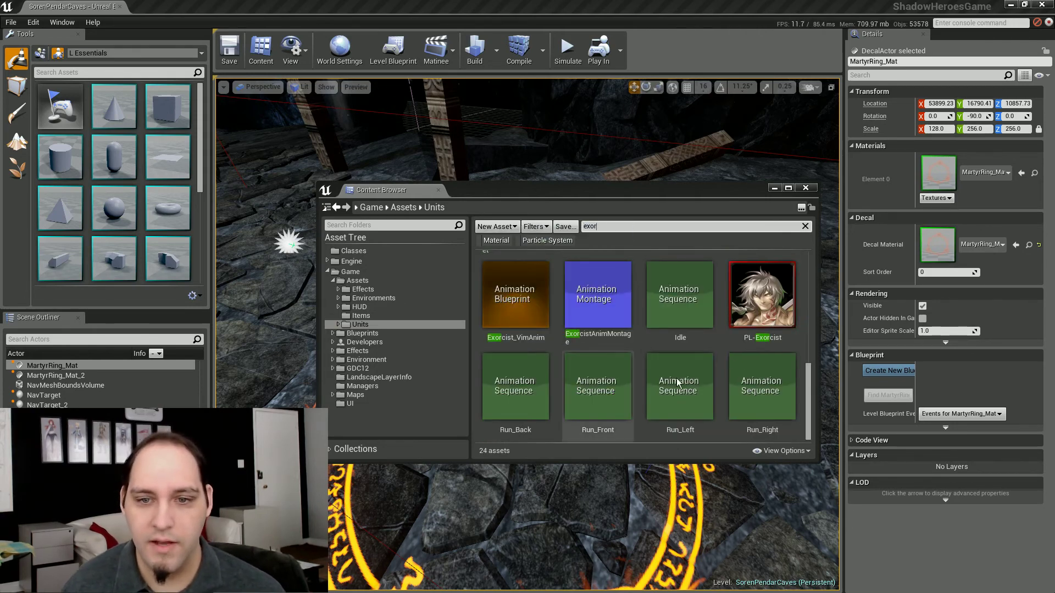
left_click_drag(810, 387, 801, 308)
left_click(515, 374)
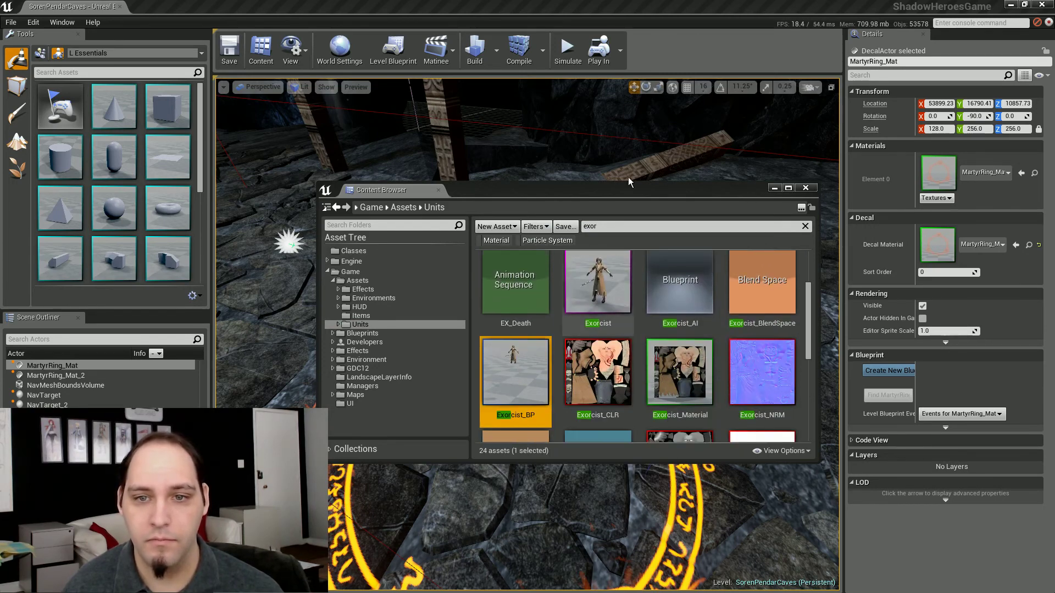
left_click_drag(635, 192, 0, 176)
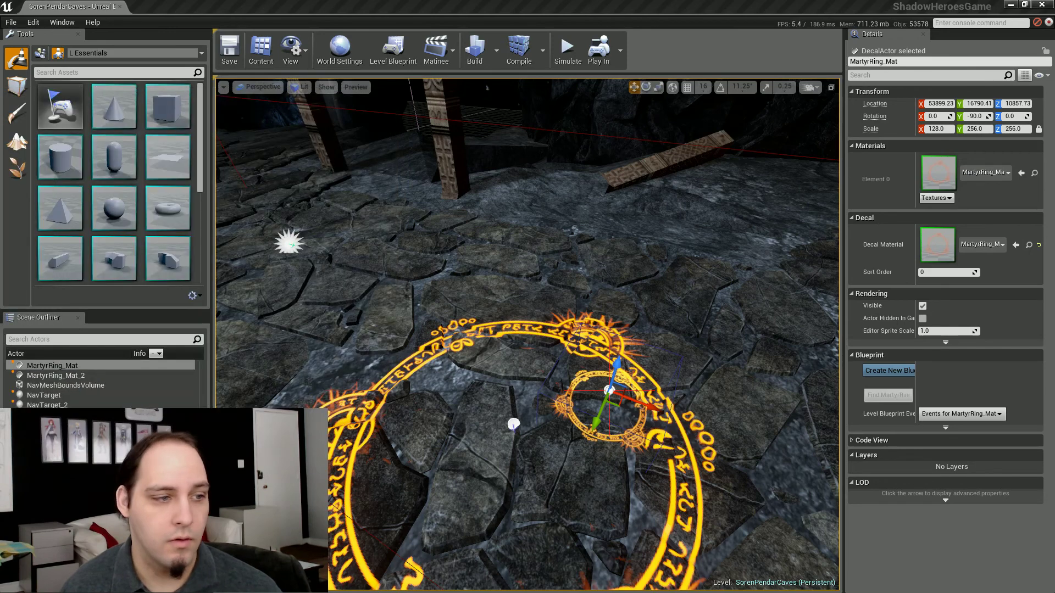
Step: Place the Exorcist_BP character on the stone floor inside the small ring decal and check its placement from above
left_click_drag(141, 404, 236, 404)
left_click_drag(575, 407, 617, 402)
right_click_drag(617, 401, 698, 355)
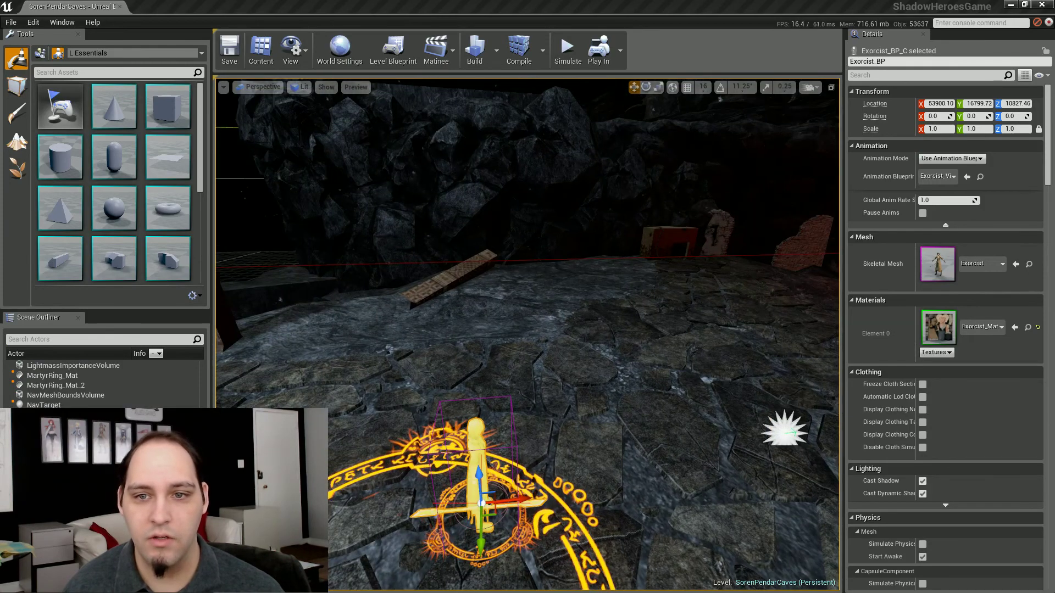
right_click_drag(617, 402, 542, 388)
left_click(409, 153)
right_click_drag(409, 153, 297, 189)
right_click_drag(644, 401, 604, 446)
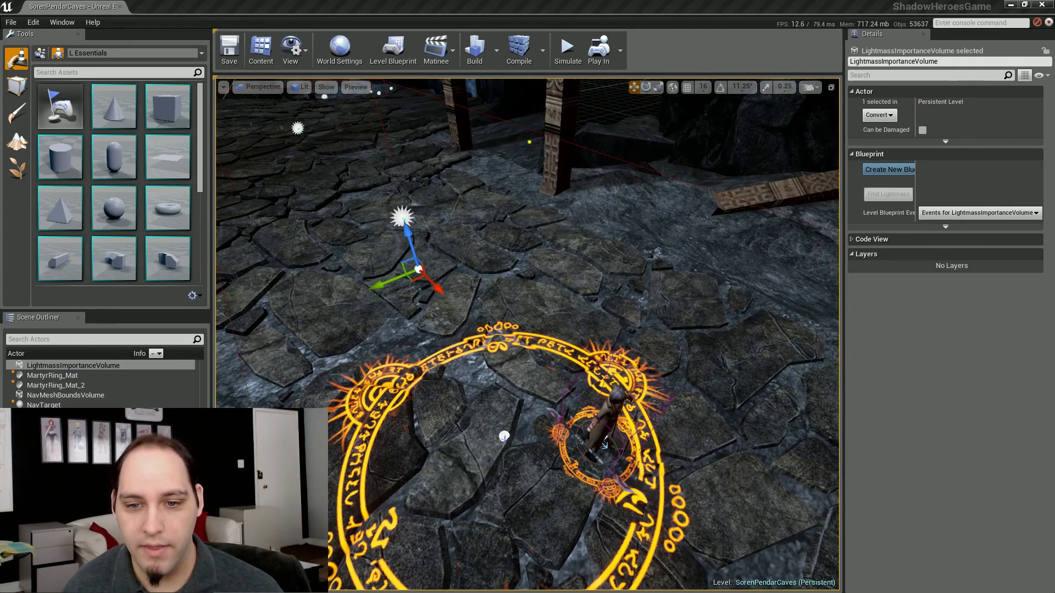
Step: Shift the Exorcist_BP character slightly across the floor within the small ring decal, and clear the selection
left_click(604, 446)
left_click(606, 455)
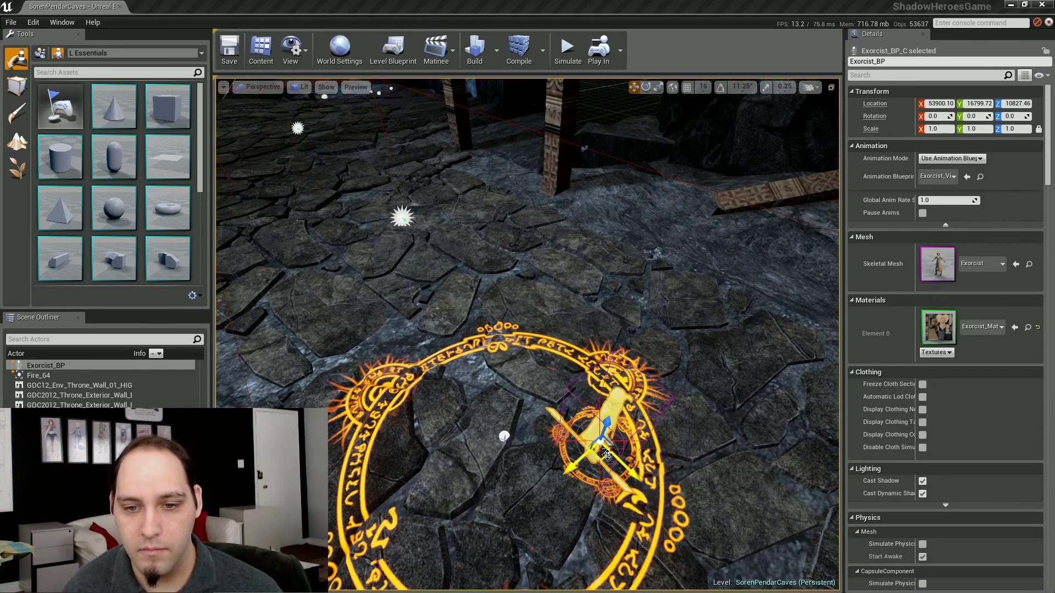
right_click_drag(621, 296, 635, 182)
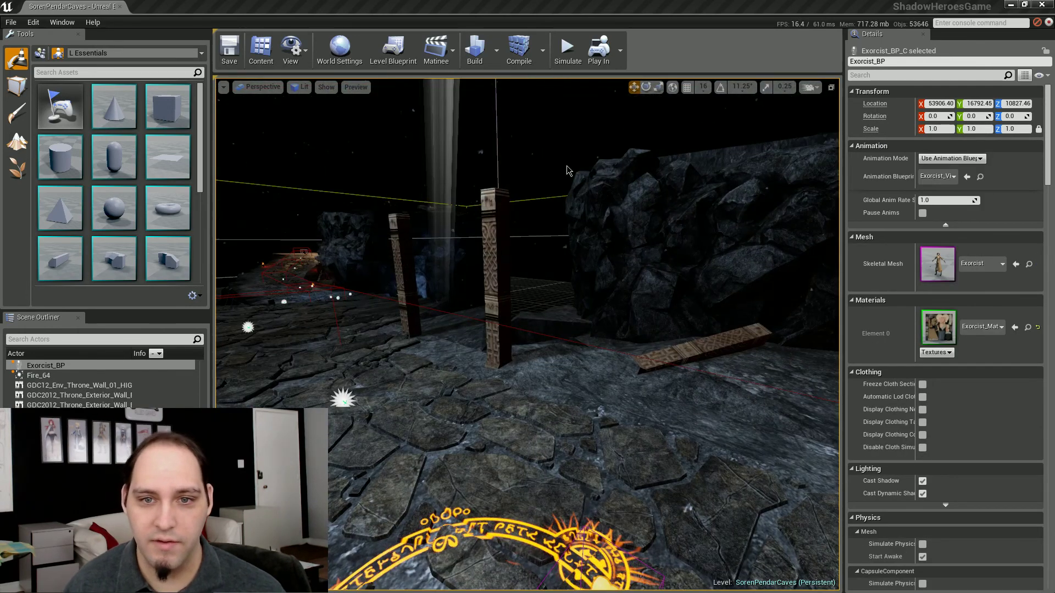
left_click(566, 167)
Step: Move the large ring decal MartyrRing_Mat_2 across the floor so that the small ring and character sit at its outer edge
right_click_drag(505, 281, 503, 343)
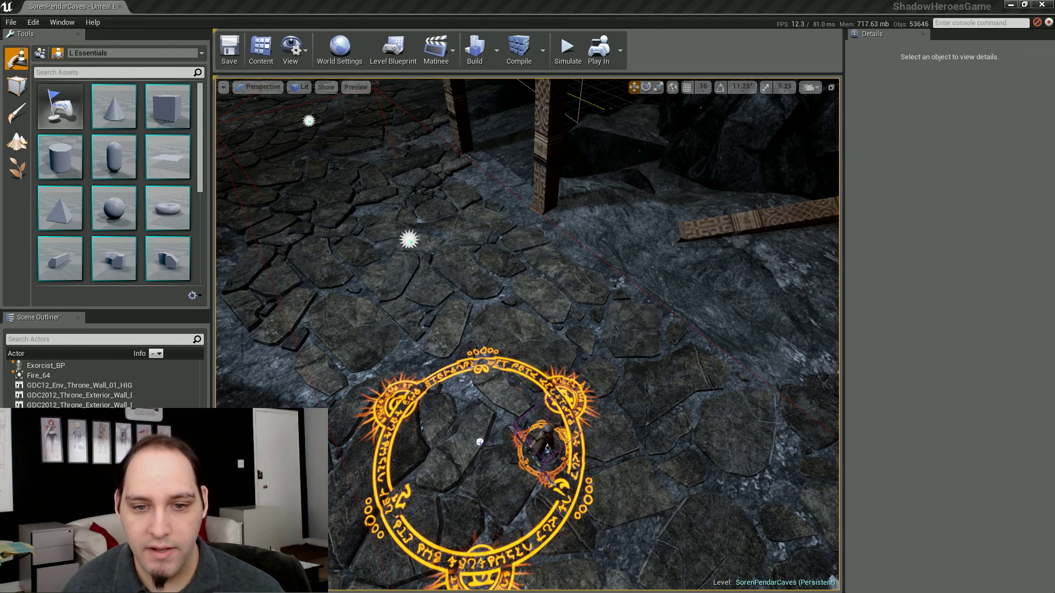
left_click(479, 443)
left_click_drag(465, 462, 423, 478)
mouse_move(423, 478)
right_mouse_down()
mouse_move(363, 474)
mouse_move(459, 482)
mouse_move(434, 474)
right_mouse_up()
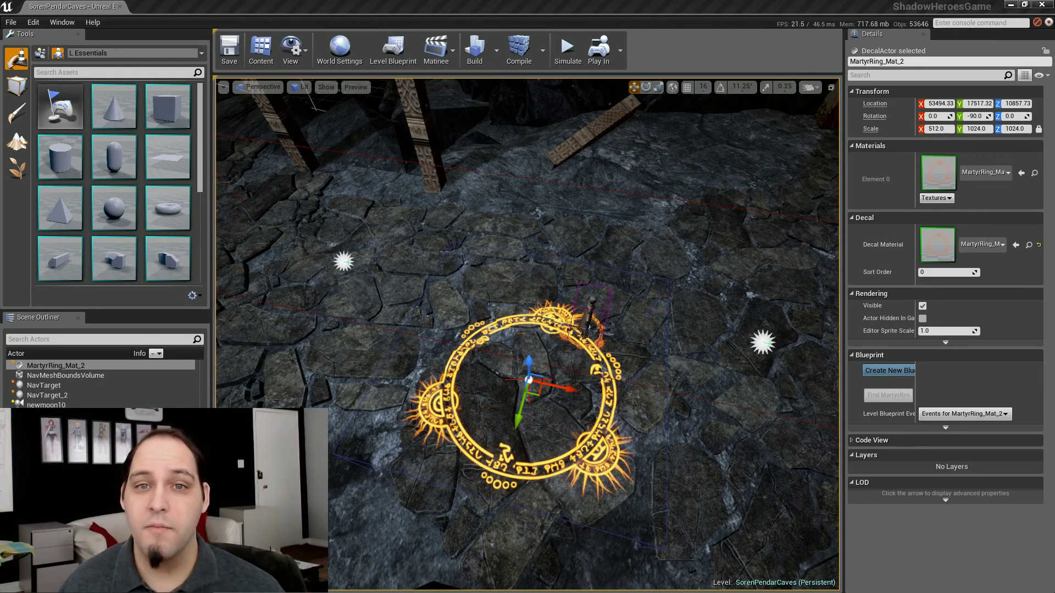
Step: Examine the large ring decal's size against the Exorcist character from several angles, and leave nothing selected
mouse_move(527, 385)
right_mouse_down()
mouse_move(527, 371)
mouse_move(528, 405)
right_mouse_up()
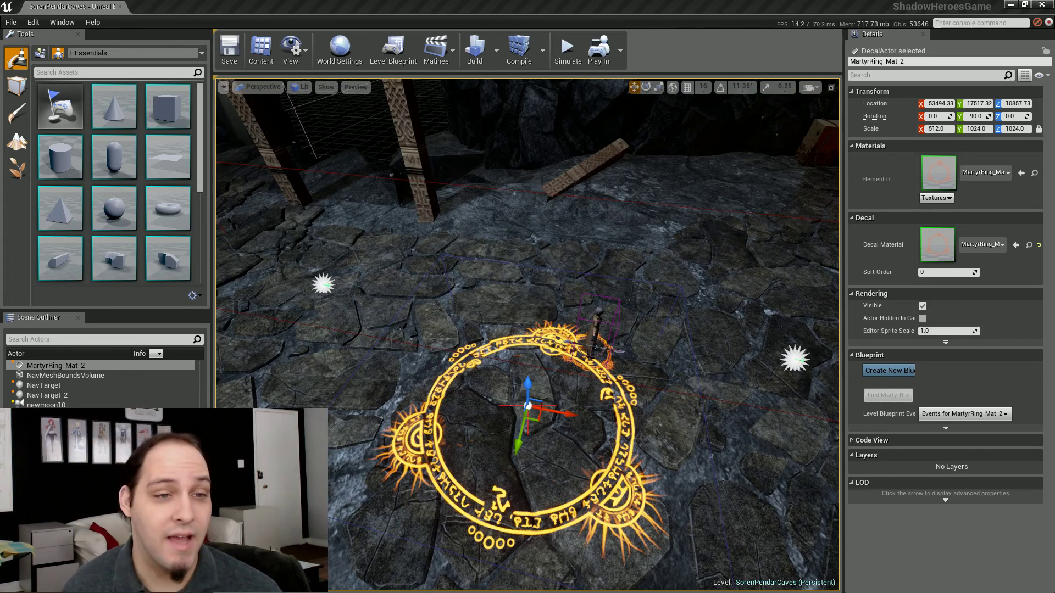
mouse_move(527, 406)
right_mouse_down()
mouse_move(508, 407)
mouse_move(531, 412)
right_mouse_up()
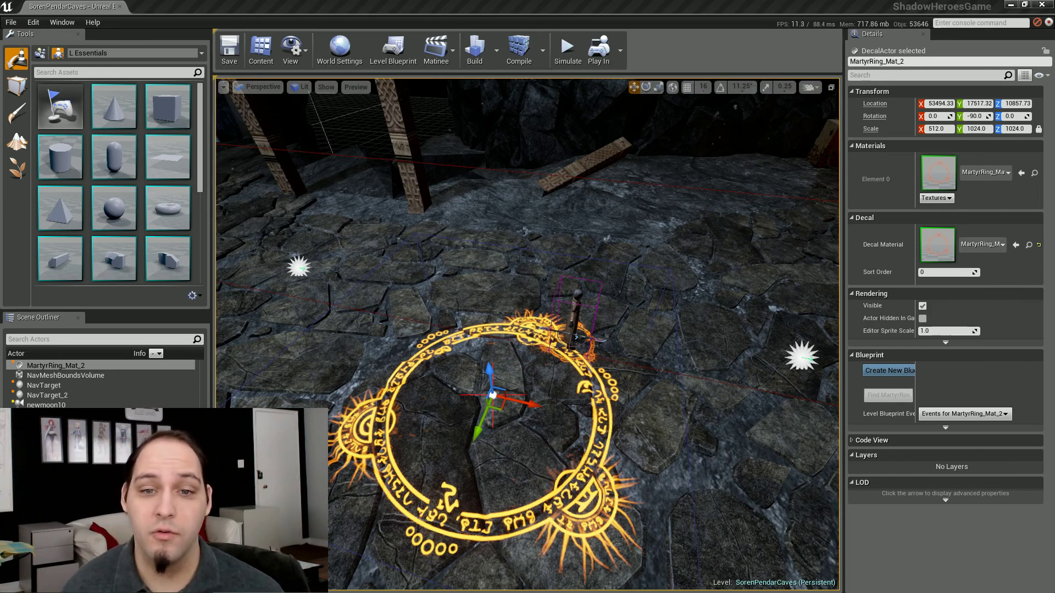
right_click_drag(527, 406, 540, 459)
right_click_drag(497, 387, 487, 387)
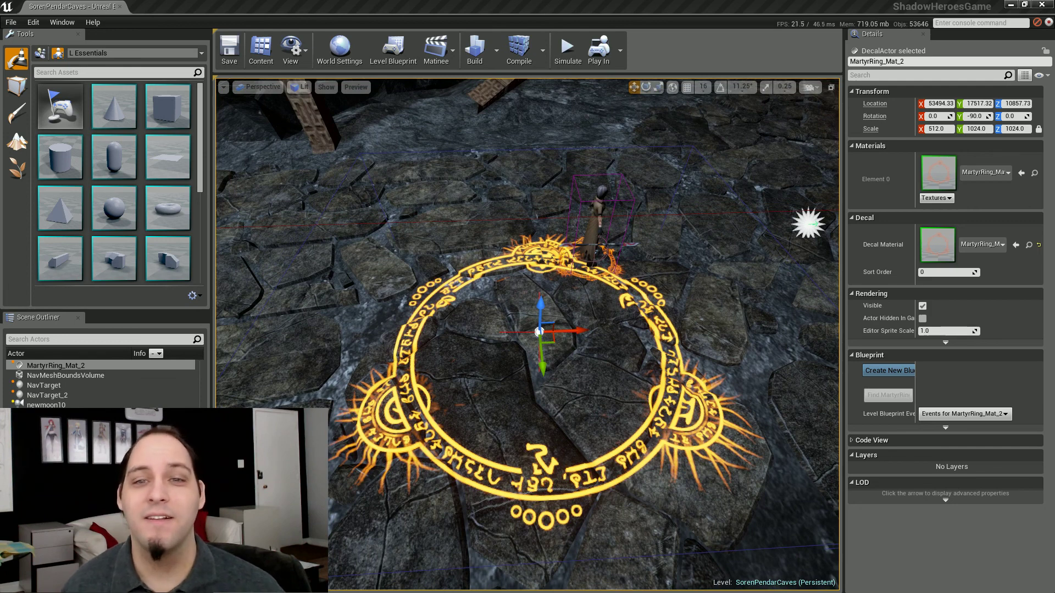
mouse_move(486, 387)
right_mouse_down()
mouse_move(474, 374)
mouse_move(486, 389)
mouse_move(497, 377)
mouse_move(488, 388)
right_mouse_up()
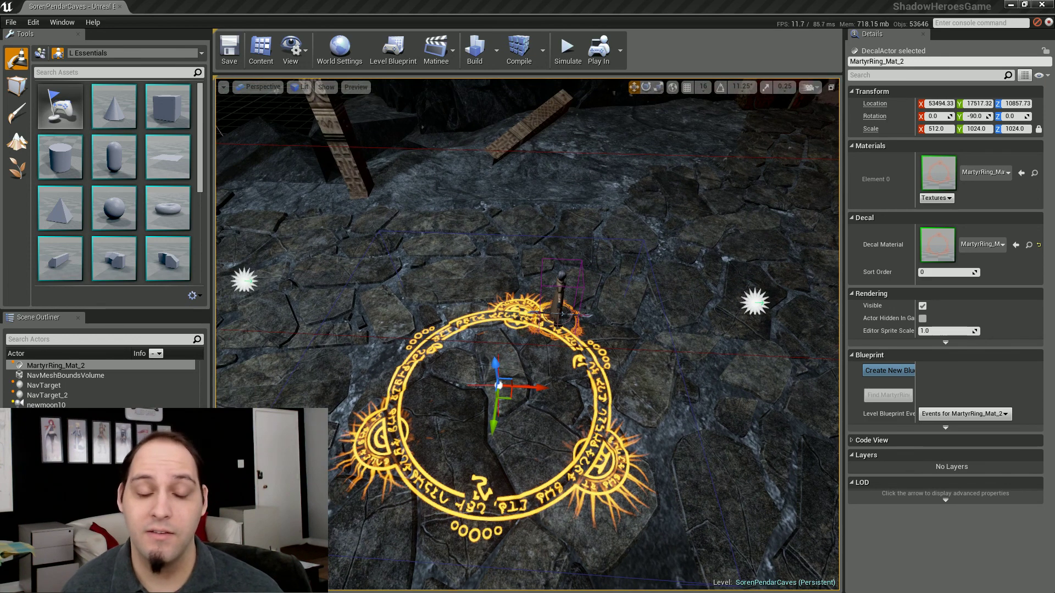
left_click(582, 389)
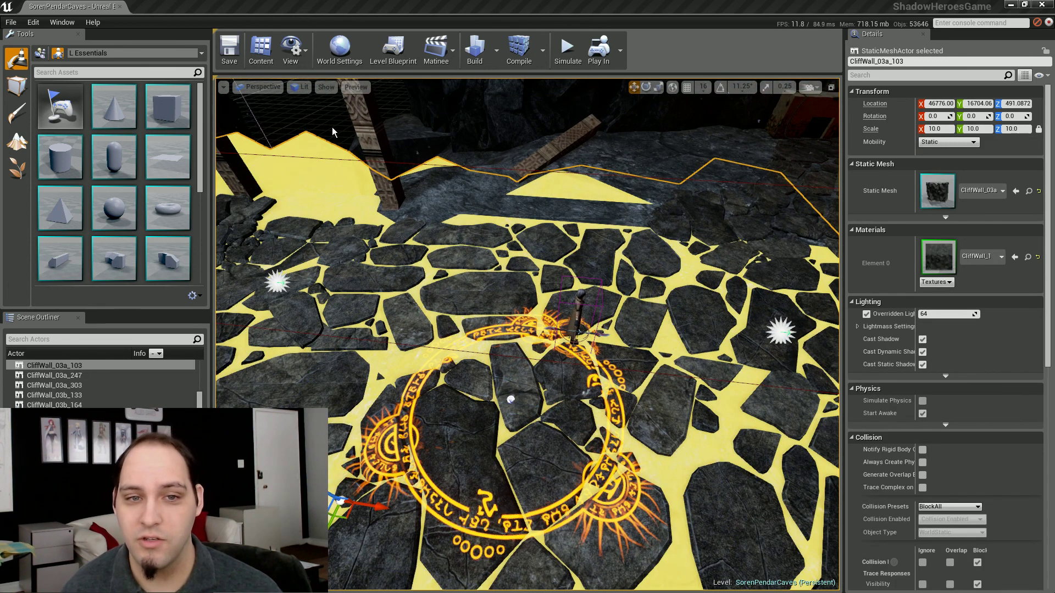
key("Escape")
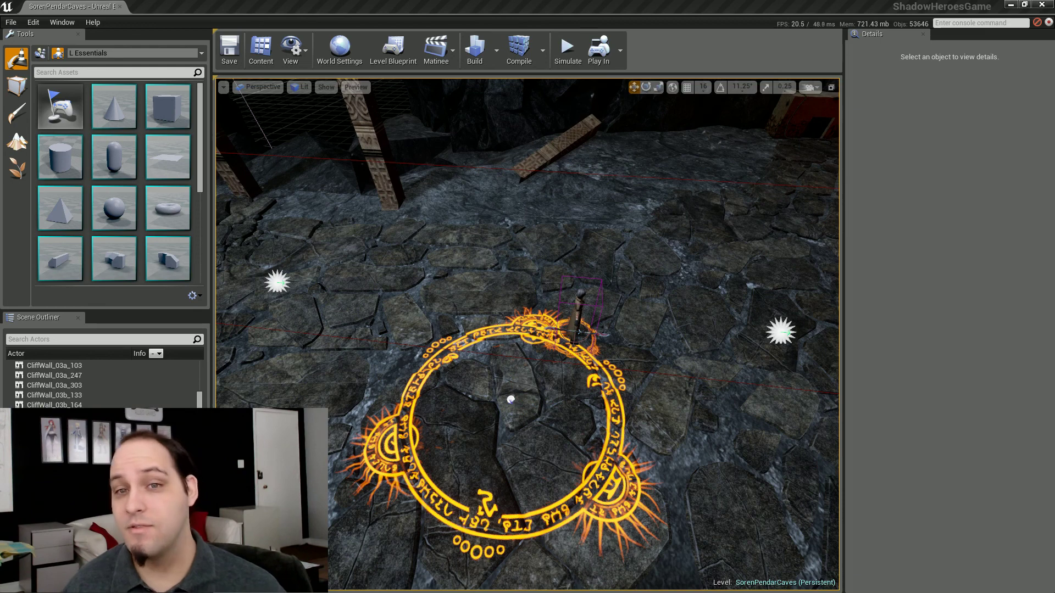